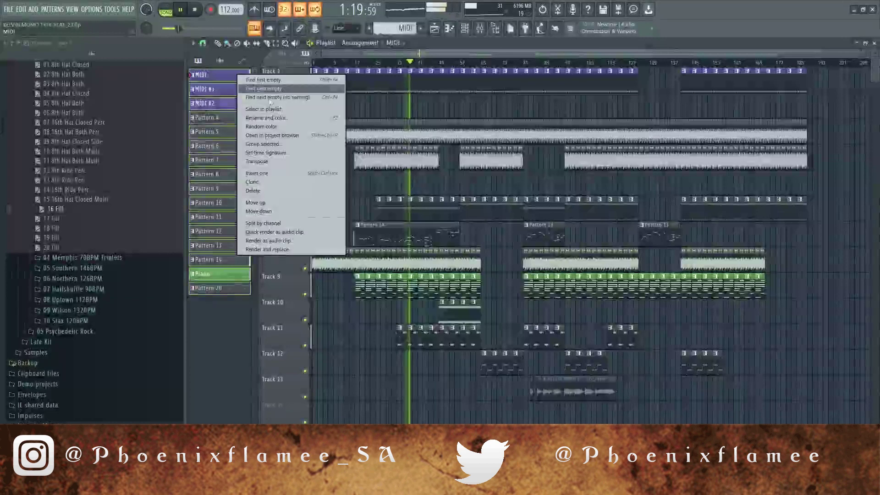
# Color all patterns in the picker with a gradient from pale violet red #AD3A62 to olive green #9CAD3A
pyautogui.click(320, 127)
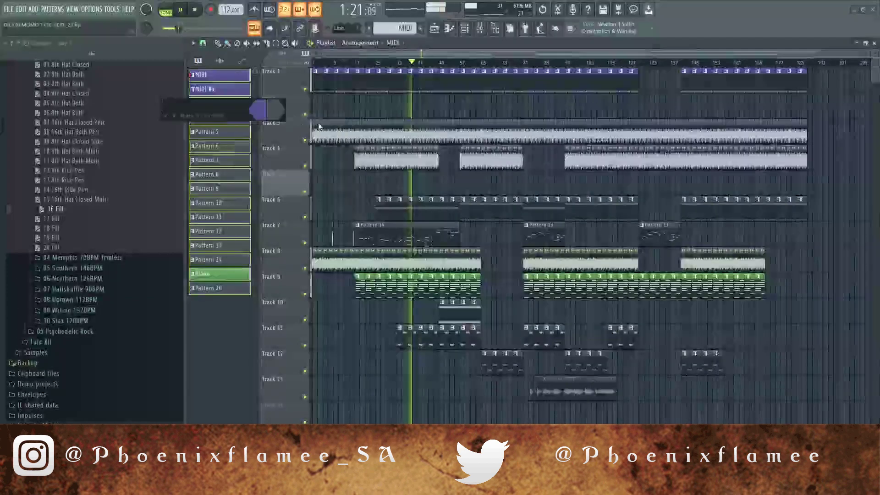
pyautogui.click(266, 117)
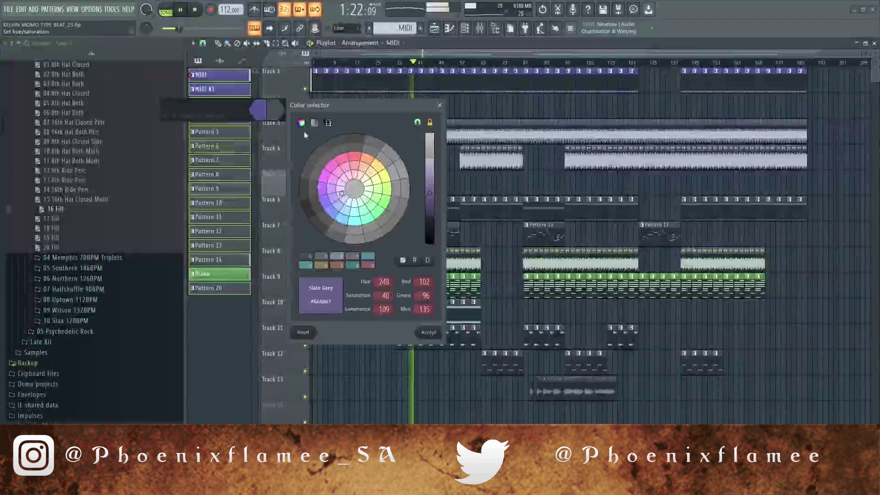
pyautogui.click(428, 327)
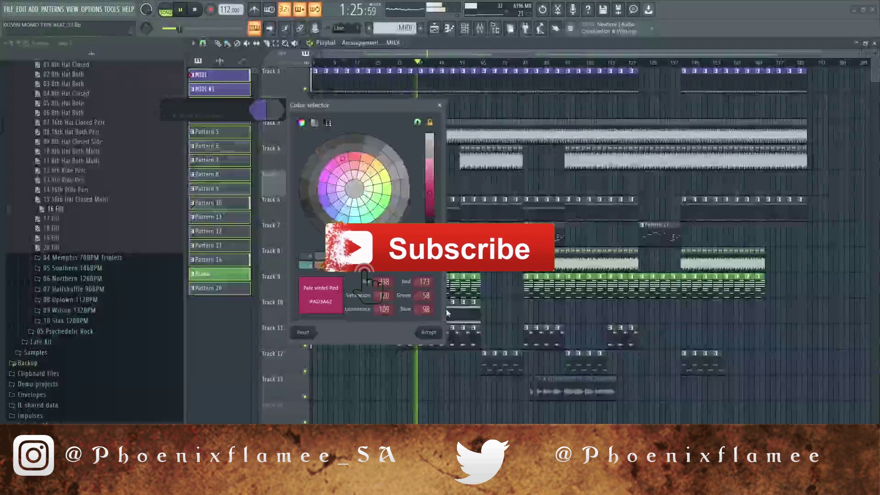
pyautogui.click(275, 116)
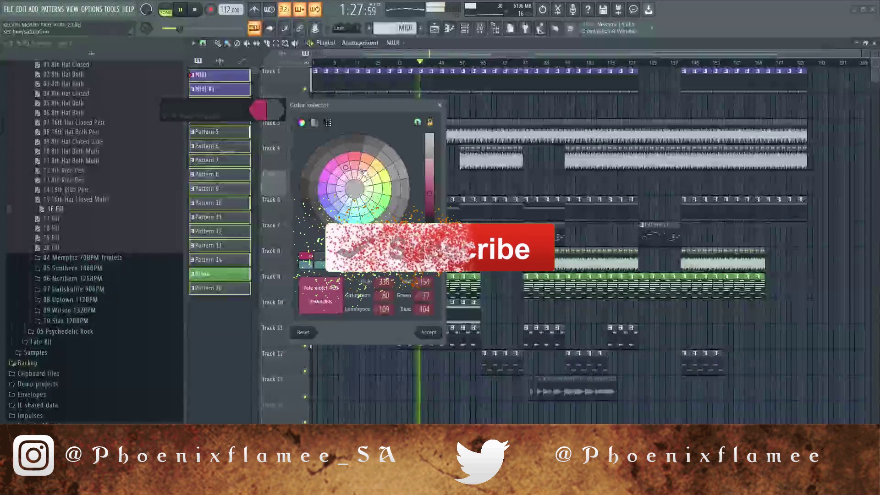
pyautogui.click(385, 177)
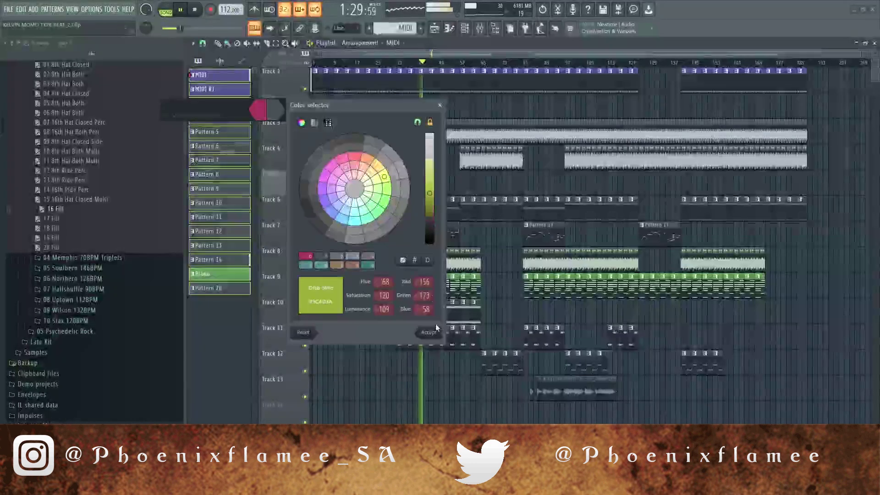
pyautogui.click(428, 333)
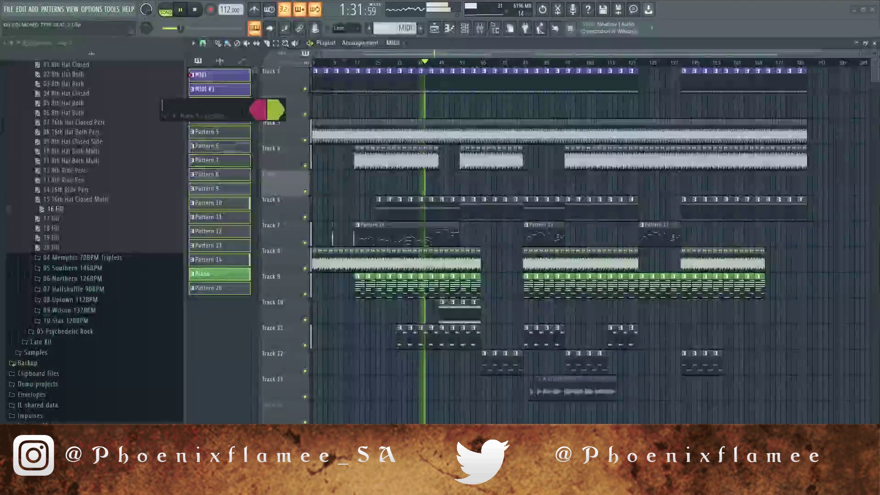
pyautogui.click(246, 116)
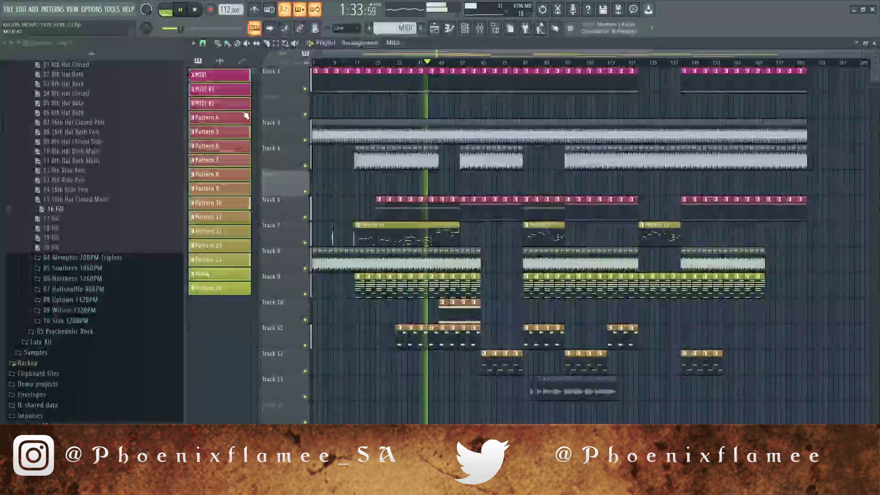
# Color all audio clips in the picker with a gradient from pink to olive green, ending with the KSHMR acoustic fill
pyautogui.click(227, 61)
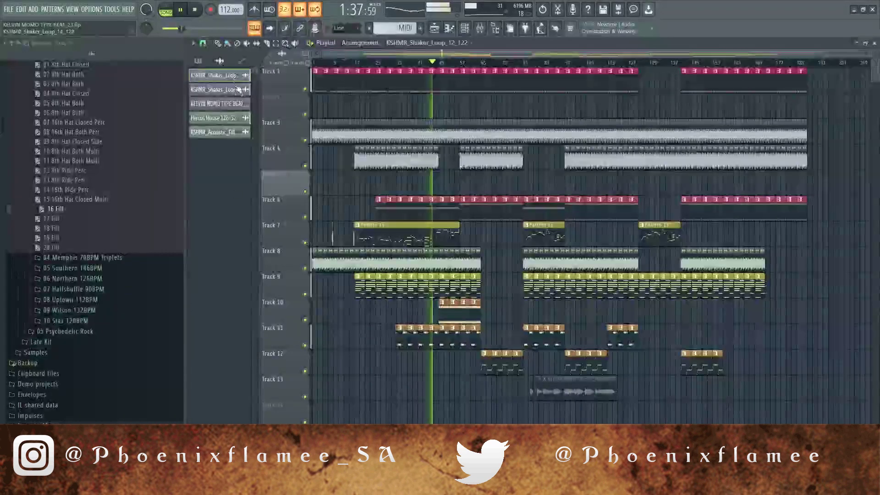
pyautogui.click(237, 136)
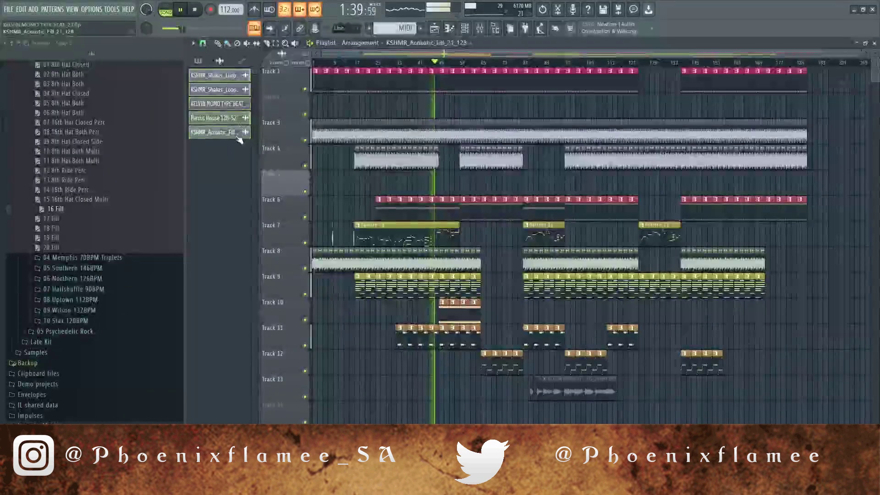
pyautogui.rightClick(238, 139)
pyautogui.click(274, 176)
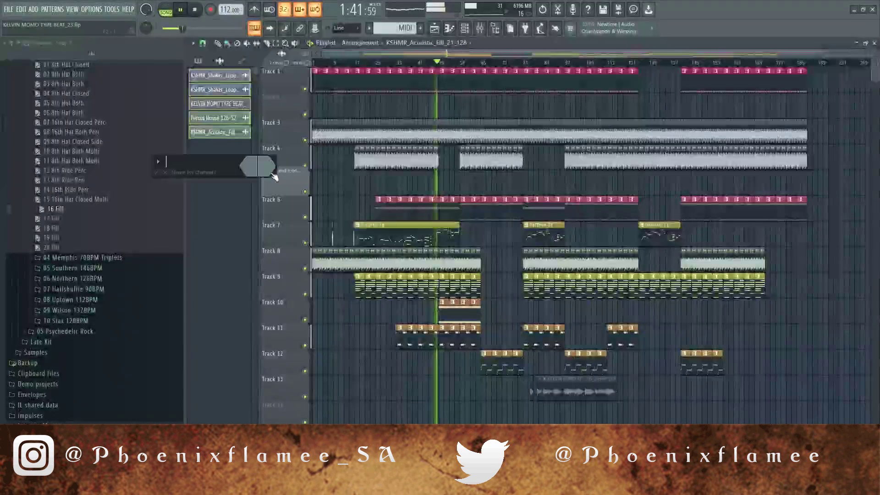
pyautogui.click(255, 166)
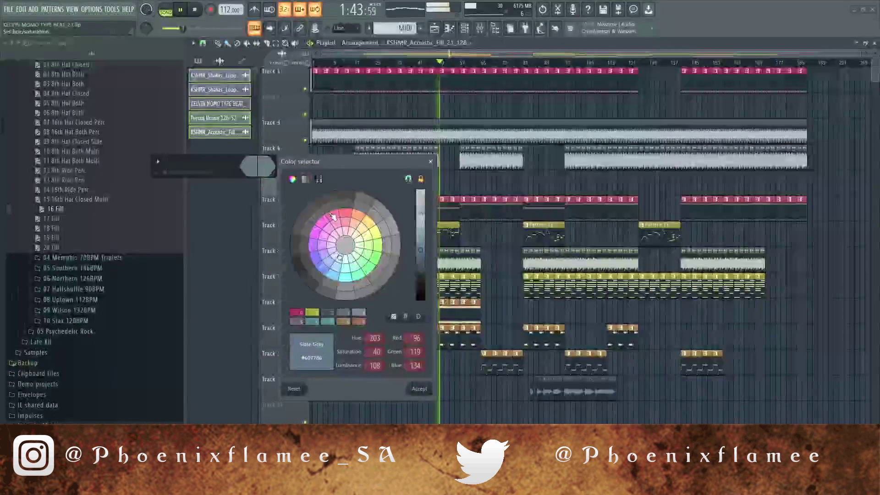
pyautogui.click(333, 217)
pyautogui.click(420, 388)
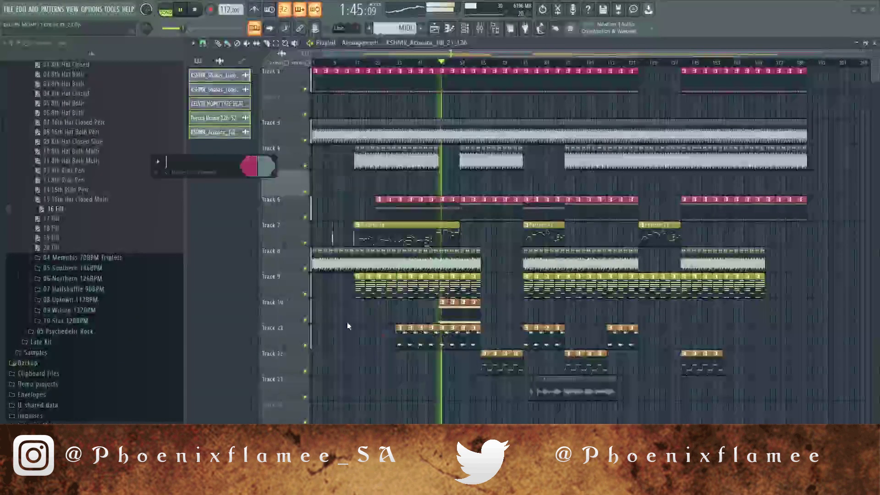
pyautogui.click(273, 162)
pyautogui.click(376, 236)
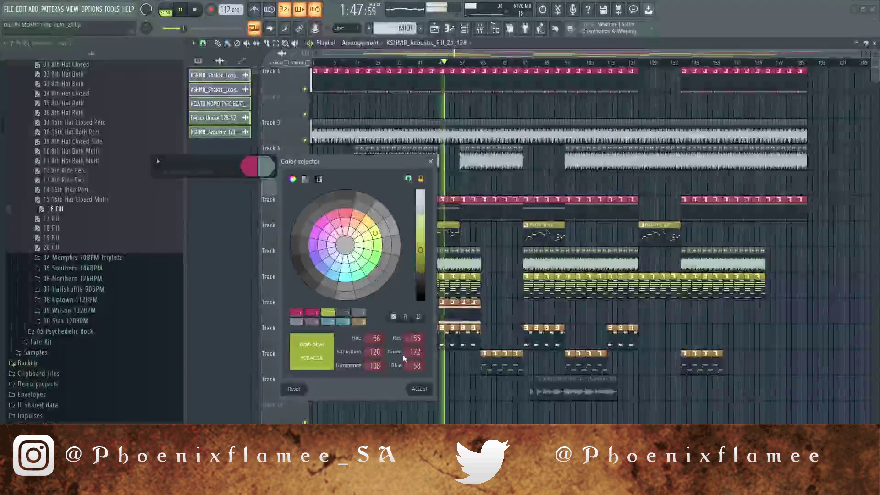
pyautogui.click(419, 389)
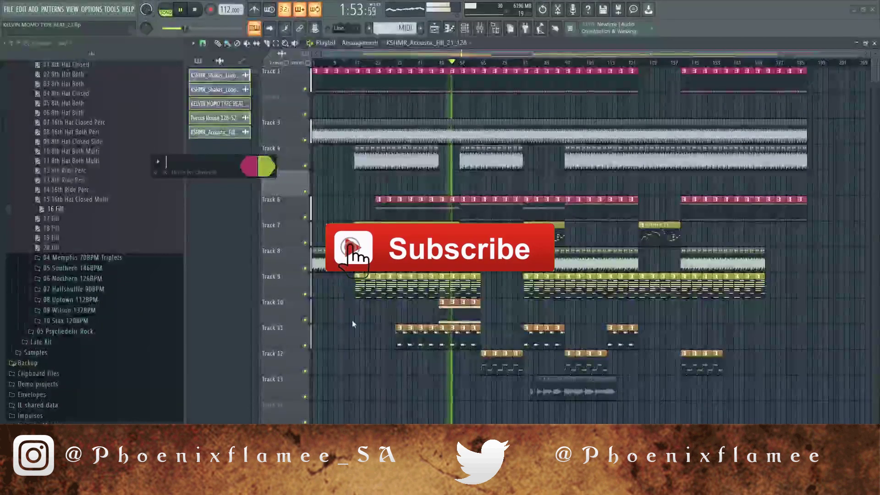
pyautogui.click(257, 173)
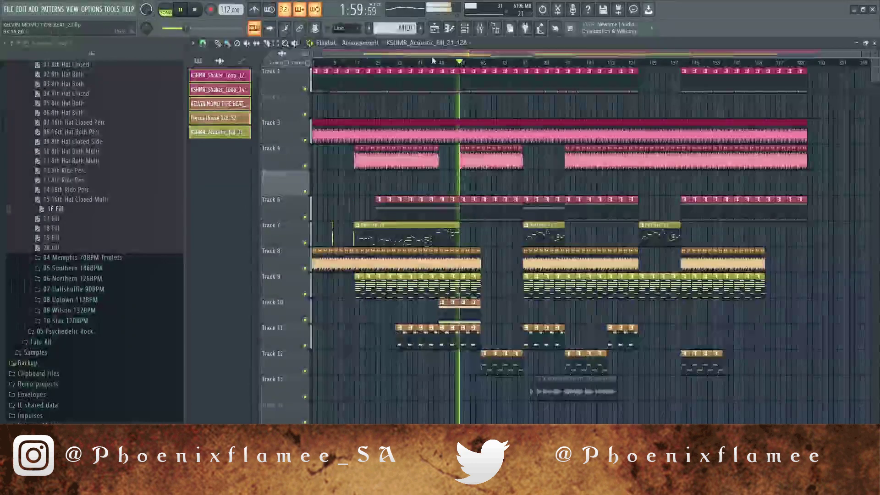
# Stop the song, show the channel rack and audition the Piano pattern's Keyscape chords in pattern mode
pyautogui.click(197, 10)
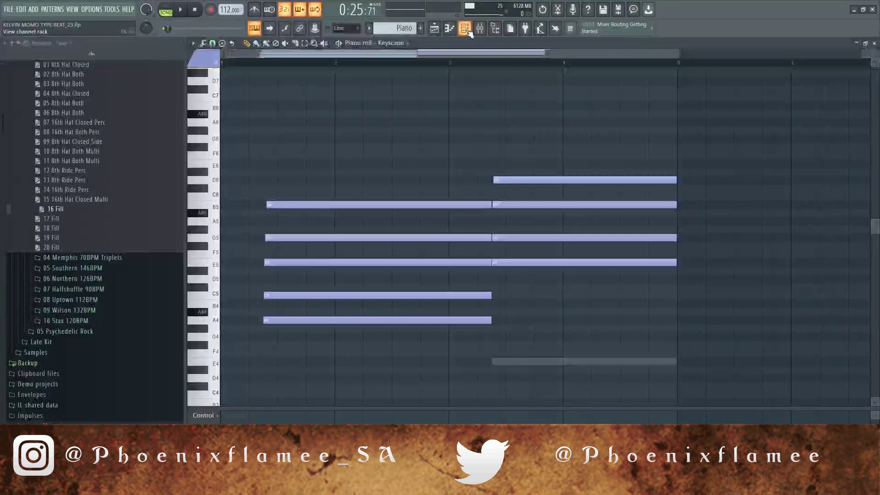
pyautogui.click(468, 30)
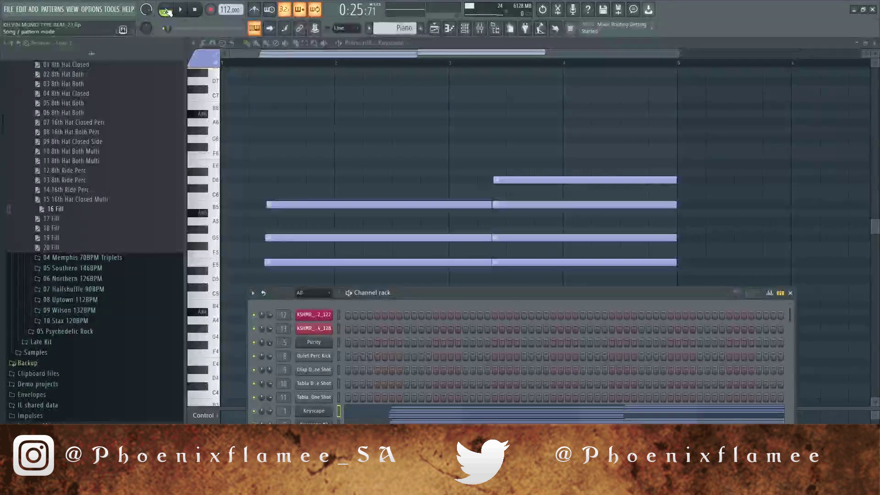
pyautogui.click(181, 10)
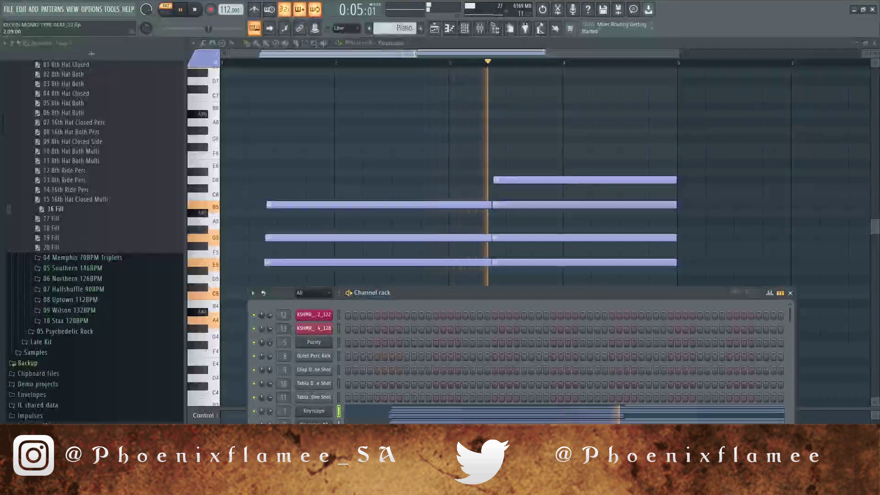
pyautogui.click(197, 10)
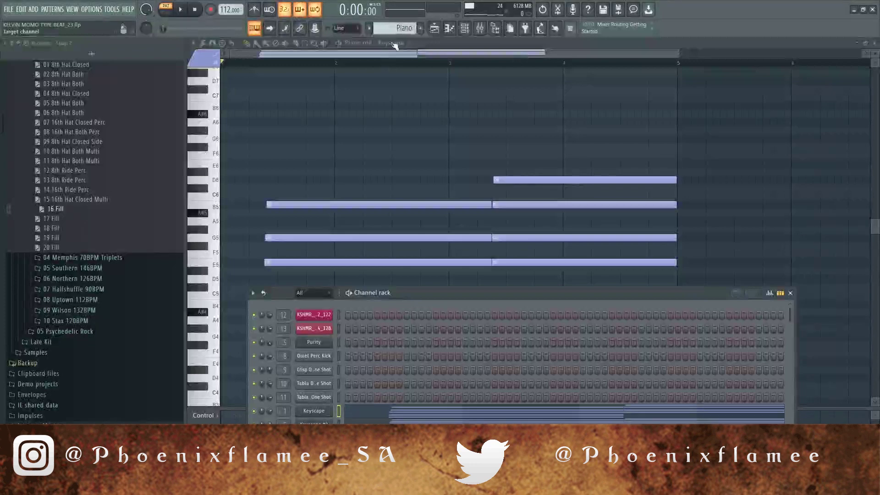
# Open Pattern 14 from Track 7 in the piano roll and listen to its Xpand!2 melody from the start
pyautogui.click(434, 28)
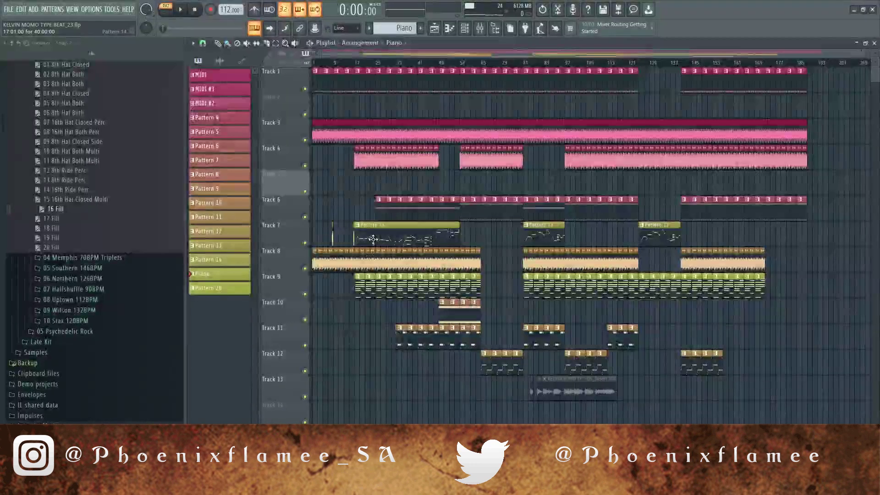
pyautogui.doubleClick(406, 227)
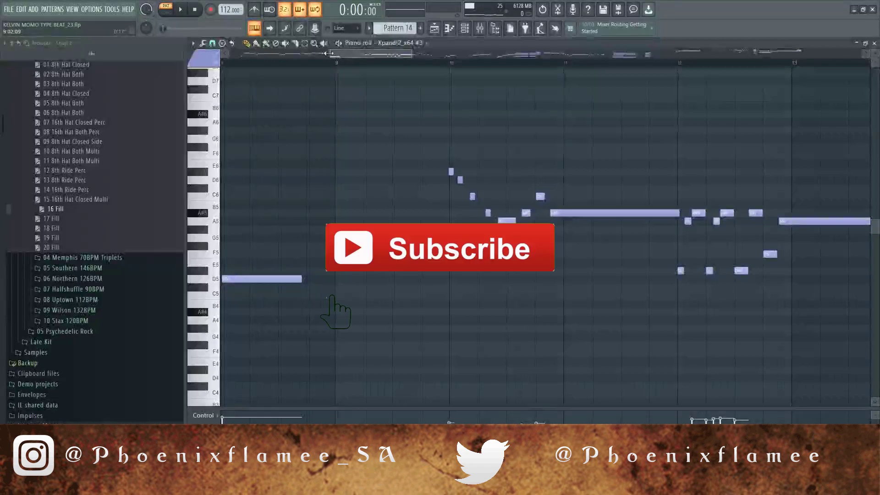
pyautogui.moveTo(329, 53); pyautogui.dragTo(223, 53)
pyautogui.press('space')
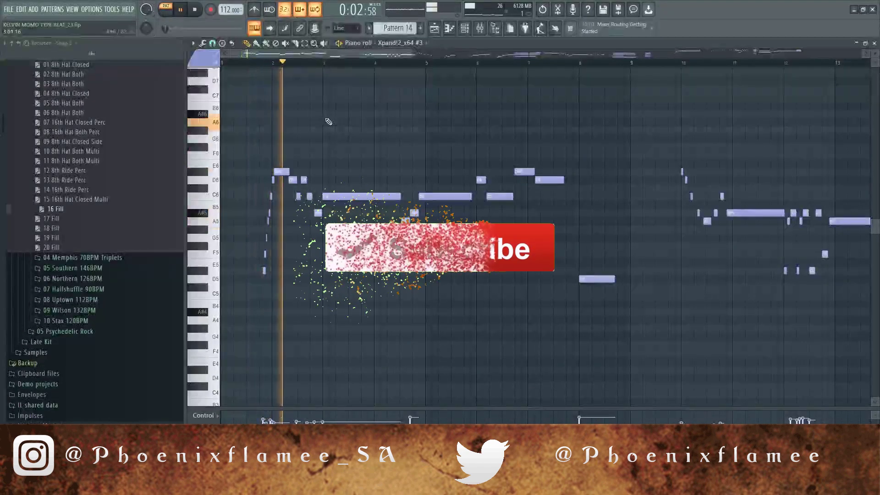
pyautogui.moveTo(431, 53); pyautogui.dragTo(490, 118)
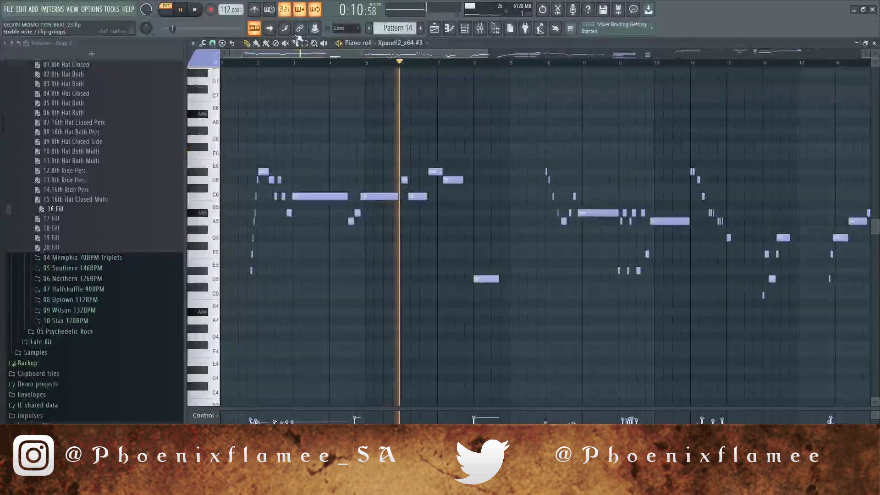
pyautogui.click(195, 10)
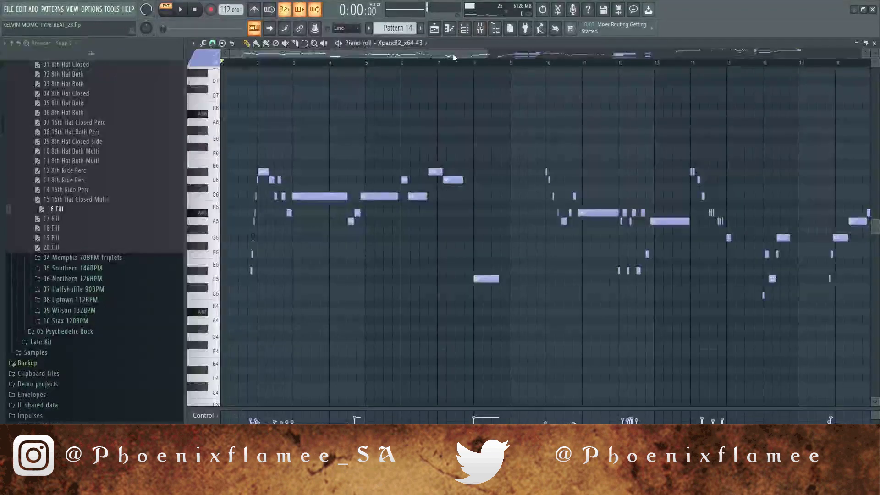
# Open Pattern 10 in the piano roll, listen to its Log Drum notes and show the channel rack
pyautogui.click(434, 30)
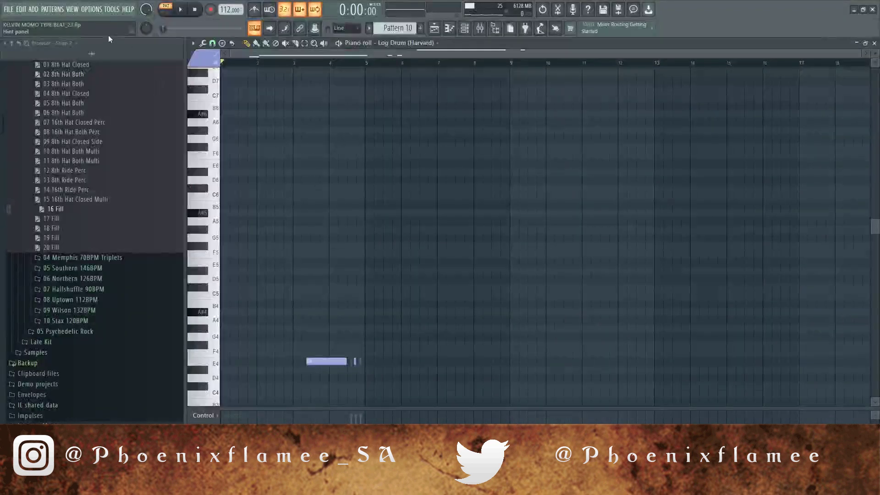
pyautogui.scroll(-3, 343, 260)
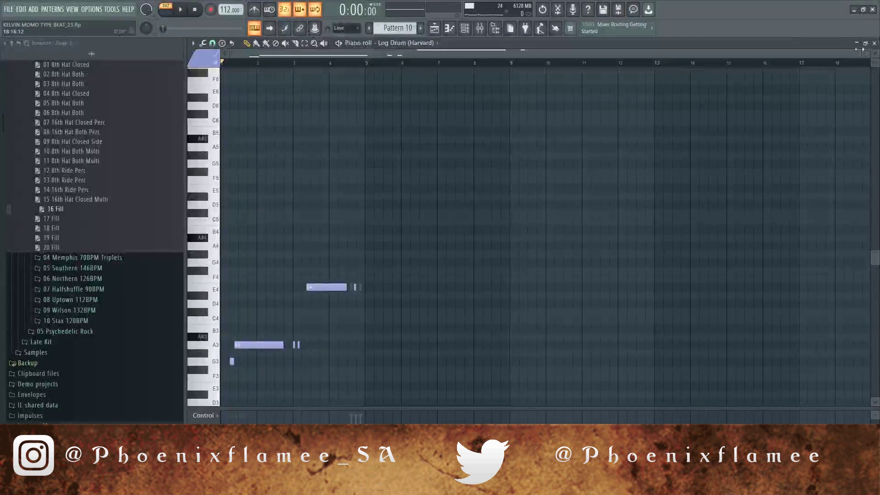
pyautogui.moveTo(860, 49); pyautogui.dragTo(623, 49)
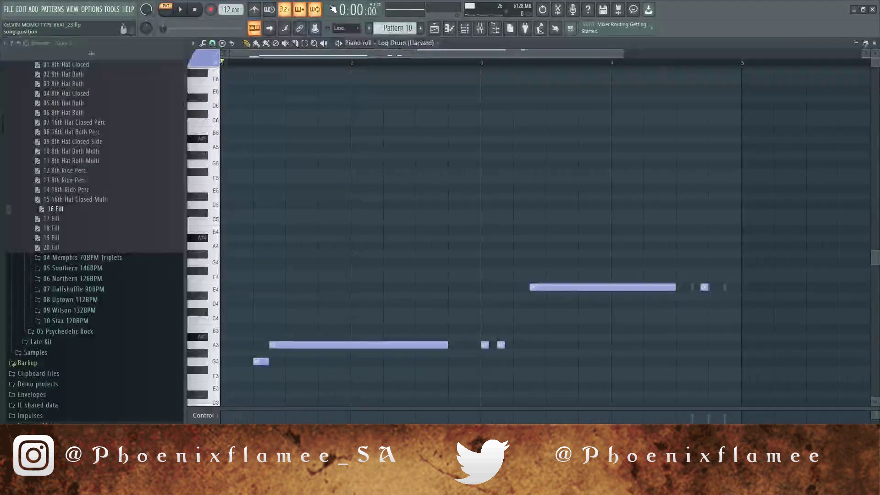
pyautogui.click(183, 8)
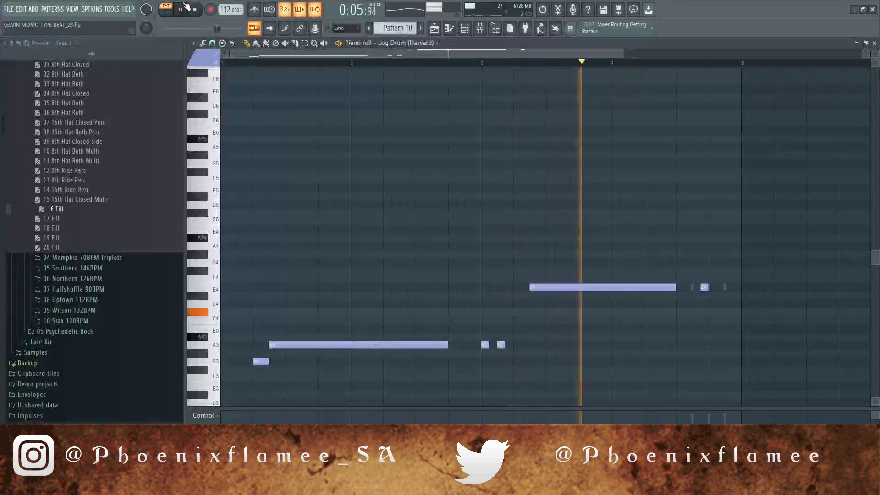
pyautogui.click(470, 29)
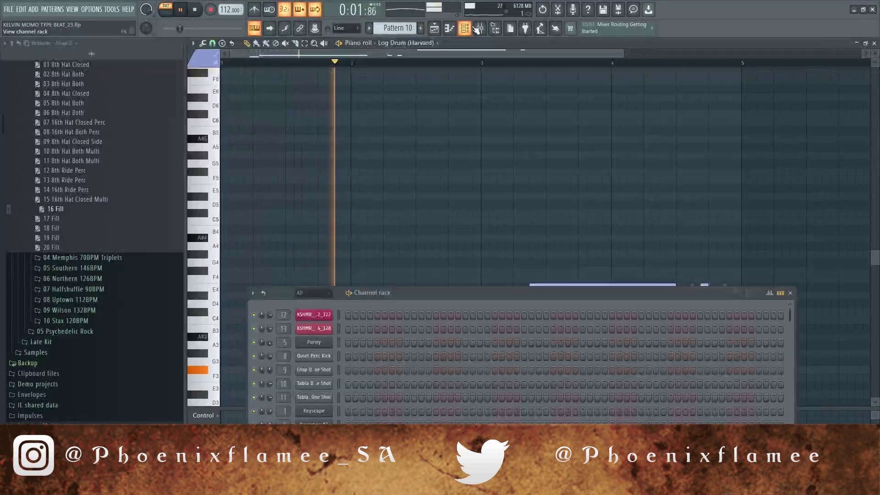
# Open the MIDI pattern from Track 1, listen to its drum steps in the channel rack and inspect the Tabla one-shot's sample settings
pyautogui.click(449, 29)
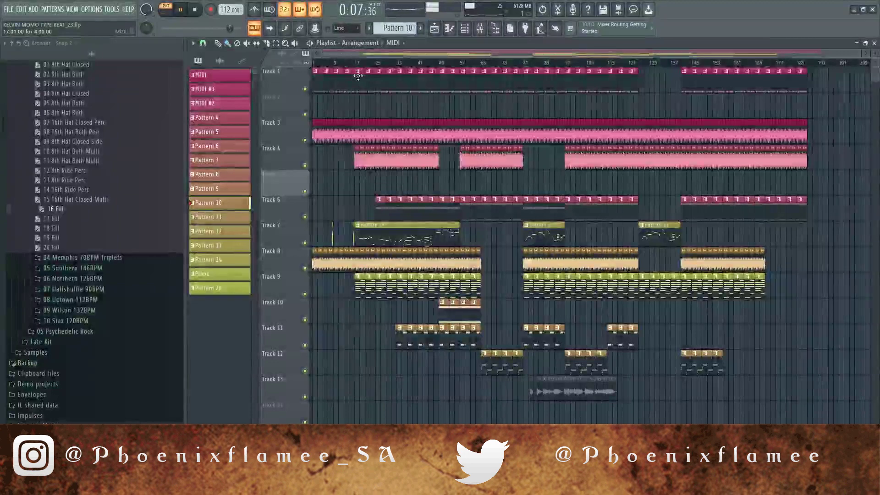
pyautogui.click(401, 107)
pyautogui.click(466, 28)
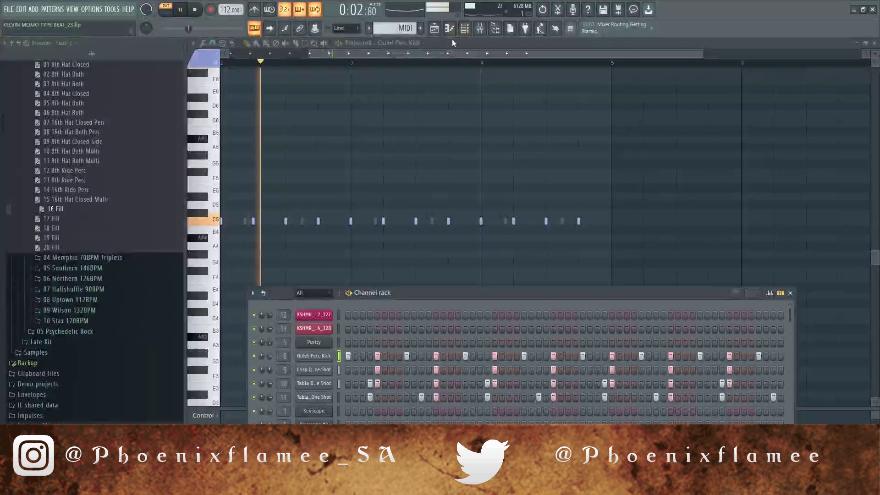
pyautogui.click(196, 9)
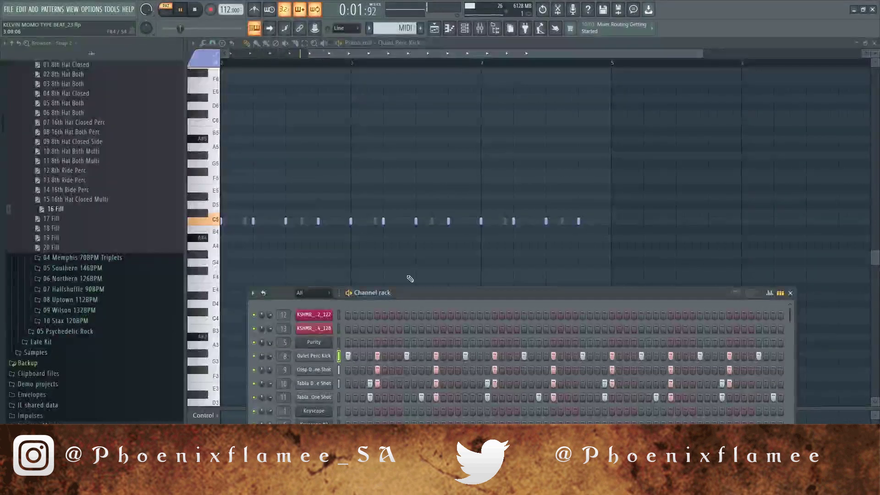
pyautogui.click(314, 397)
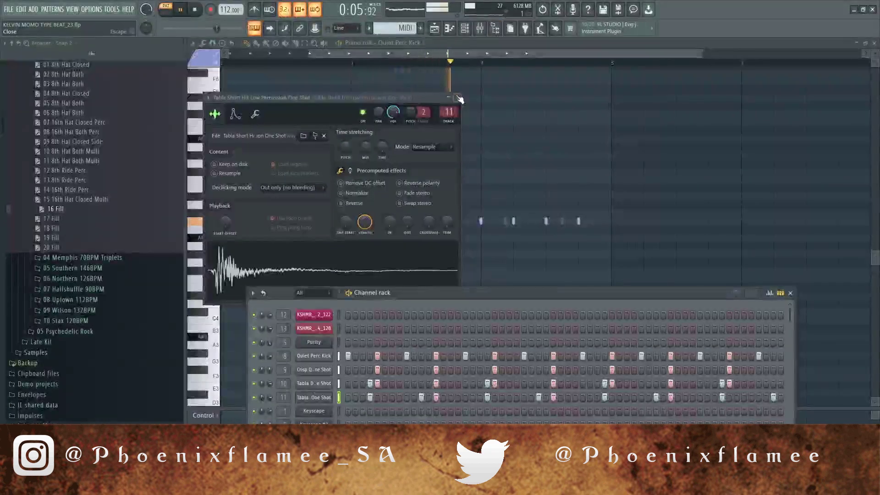
pyautogui.click(433, 42)
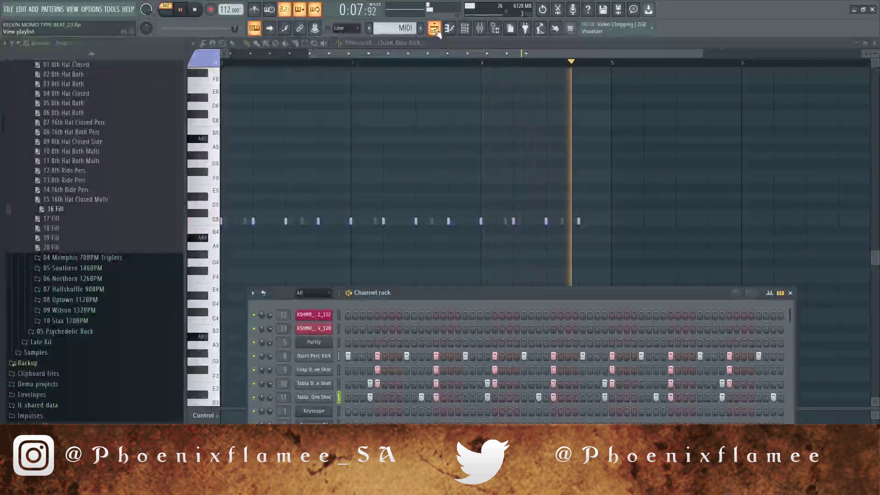
# Return to the playlist and solo Track 3 with the shaker loop
pyautogui.click(434, 28)
pyautogui.rightClick(306, 140)
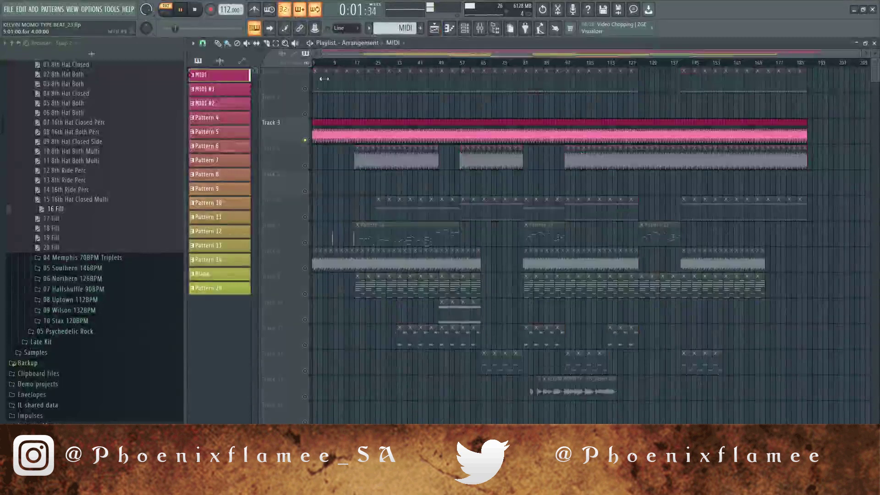
# Play the shaker loop on Track 3 from around bar 17 and inspect its sample settings
pyautogui.click(357, 67)
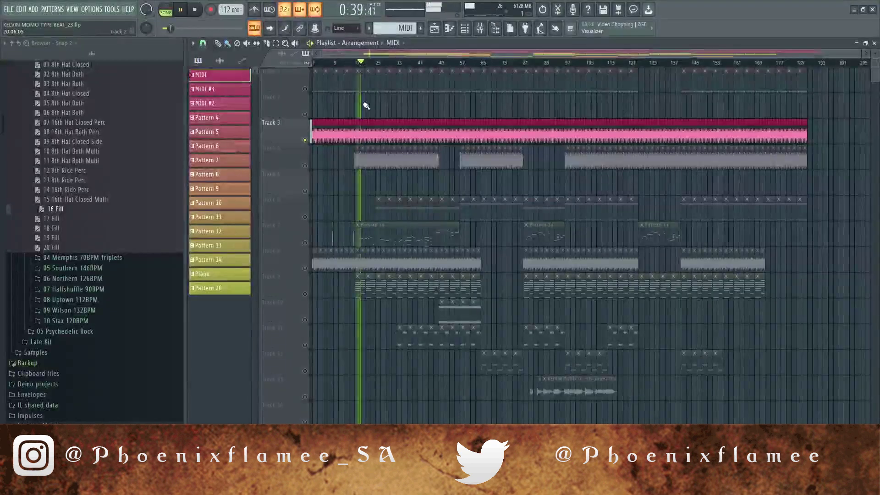
pyautogui.doubleClick(382, 137)
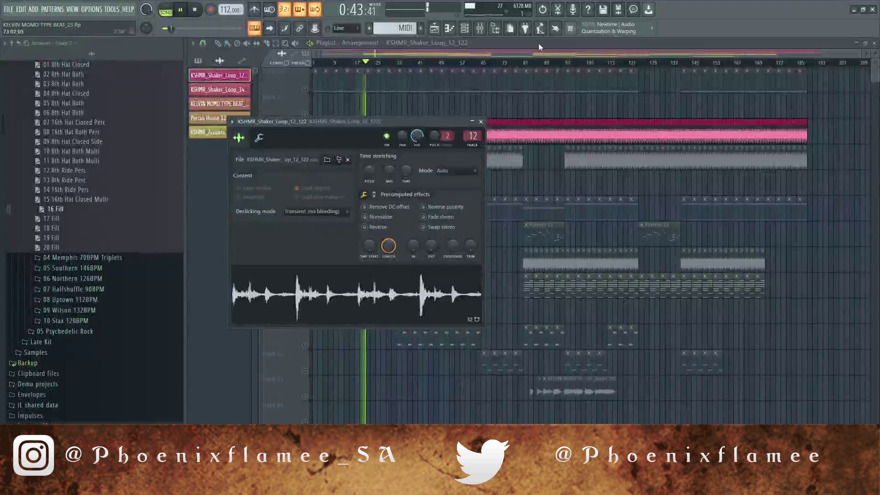
pyautogui.press('Escape')
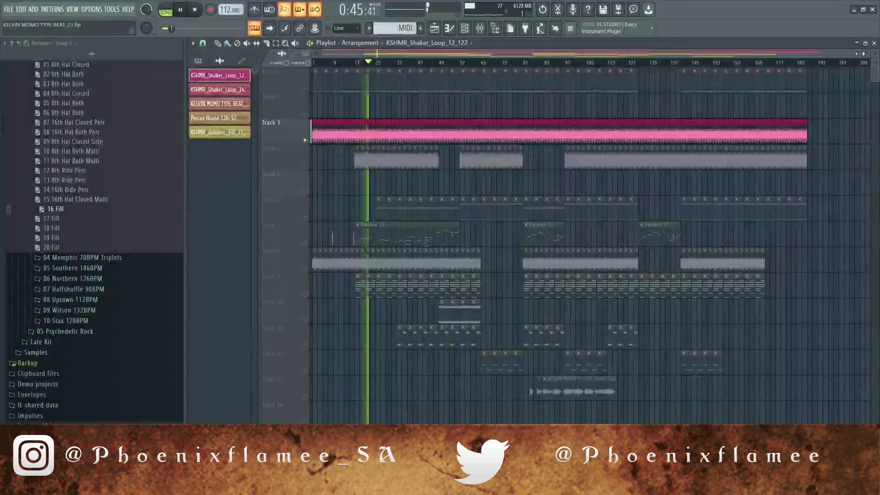
# Add the second shaker loop on Track 4 and the percussion loop on Track 8 to the playback
pyautogui.moveTo(860, 53); pyautogui.dragTo(427, 54)
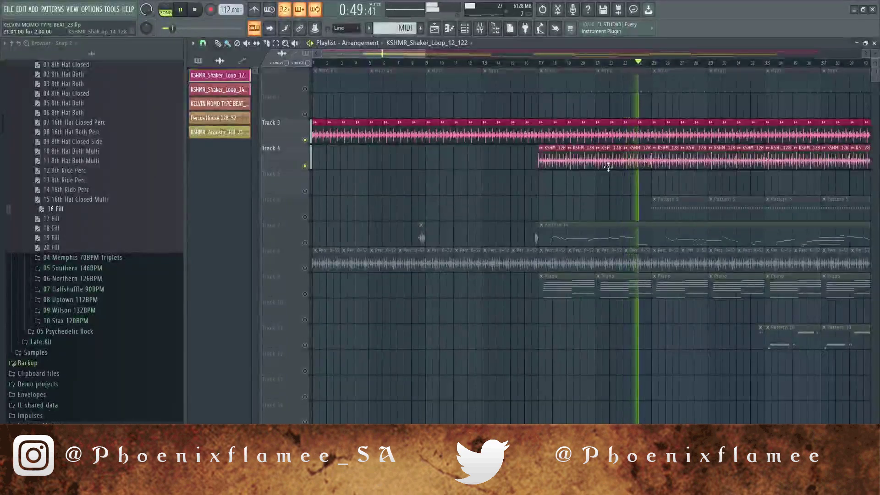
pyautogui.click(306, 269)
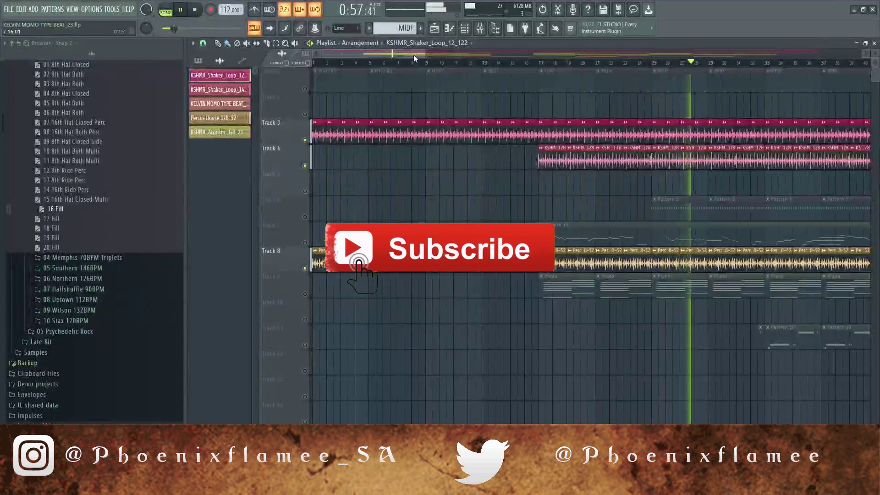
# Open Pattern 9 from Track 10 in the piano roll, listen to its Purity notes and check its channel in the channel rack
pyautogui.moveTo(414, 54); pyautogui.dragTo(538, 52)
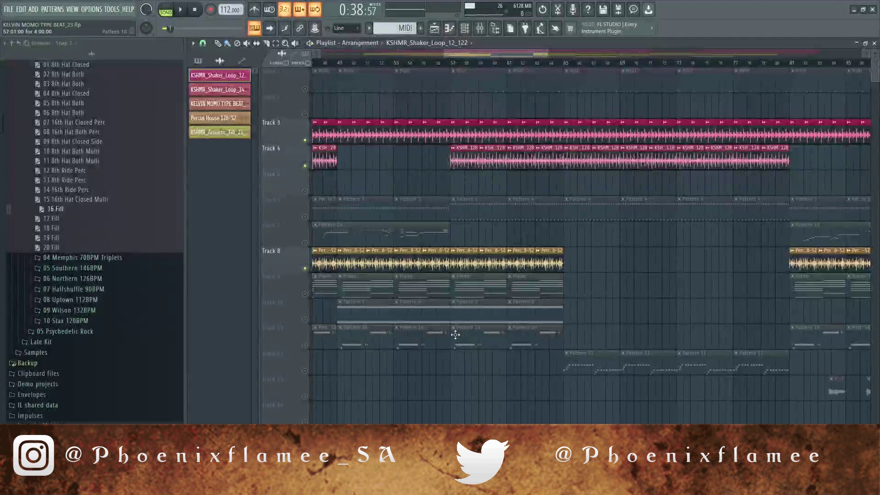
pyautogui.doubleClick(466, 310)
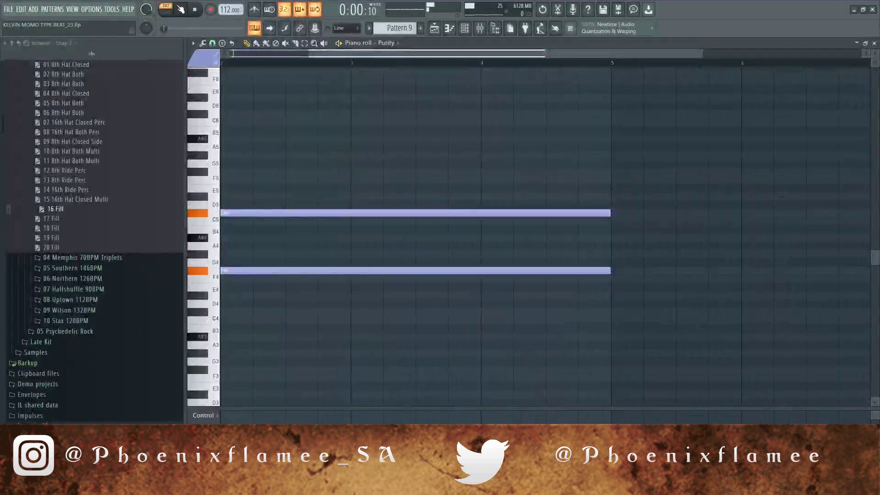
pyautogui.press('space')
pyautogui.click(466, 34)
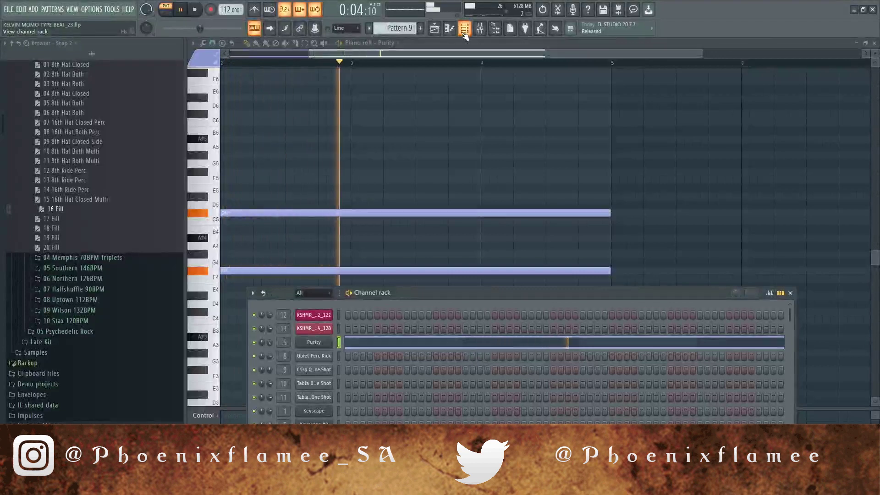
pyautogui.click(442, 28)
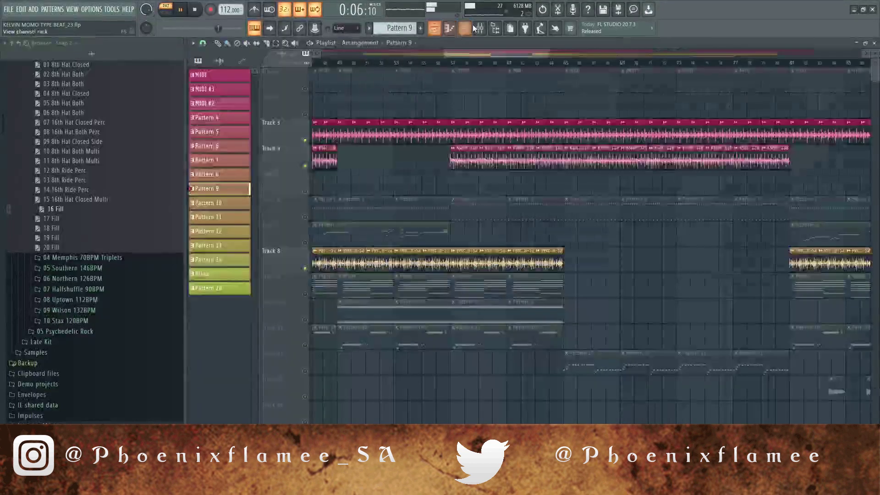
# Open Pattern 11 from Track 12 in the piano roll and listen to its Log Drum (Harvard) notes in pattern mode
pyautogui.moveTo(472, 53); pyautogui.dragTo(485, 53)
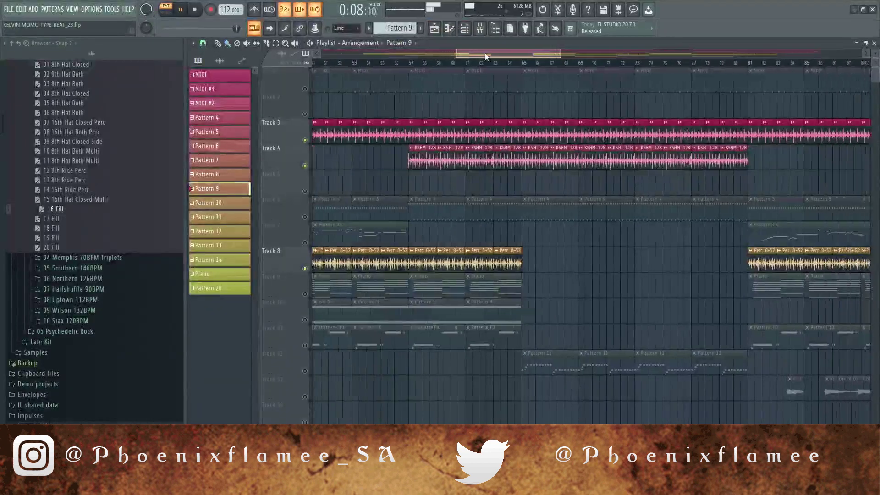
pyautogui.click(167, 18)
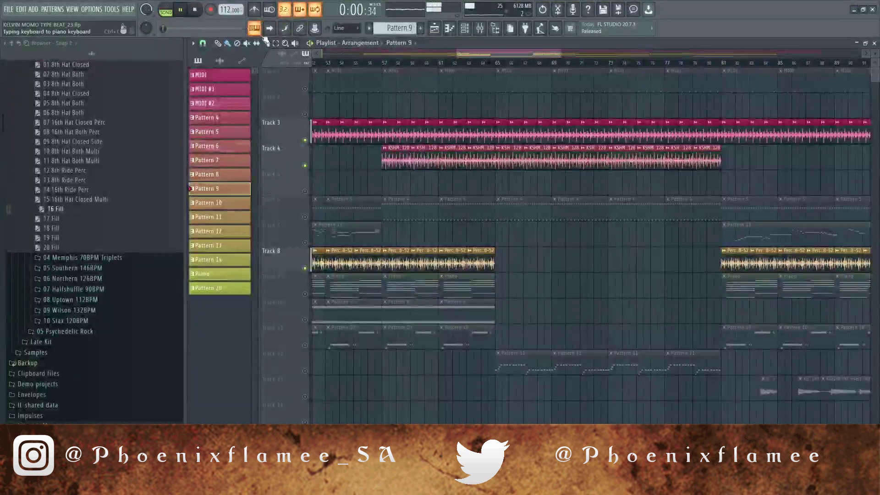
pyautogui.doubleClick(526, 367)
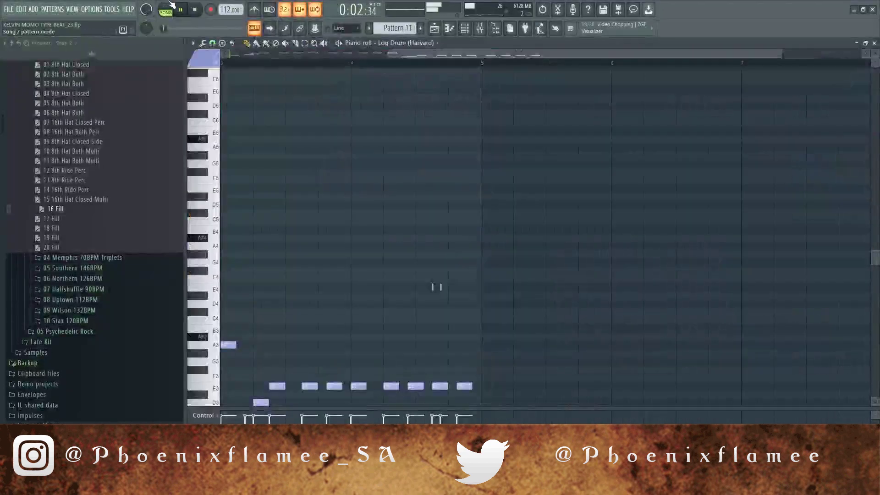
pyautogui.press('l')
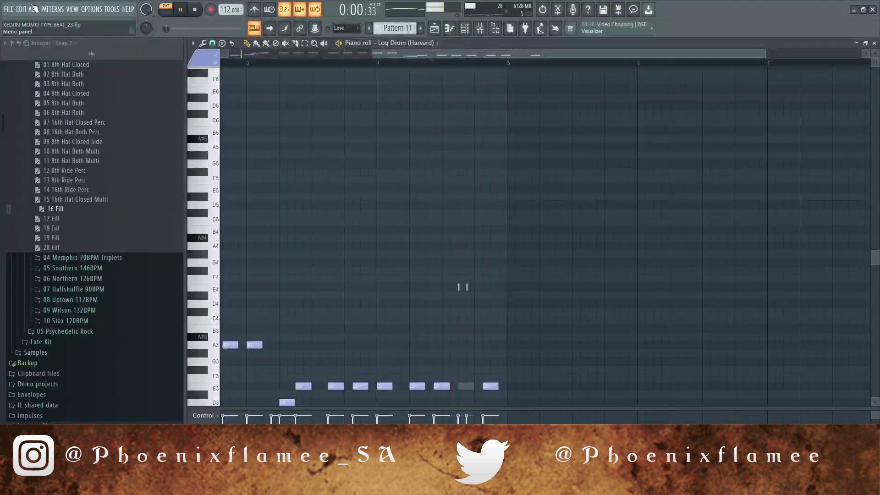
pyautogui.hotkey('ctrl', 'z')
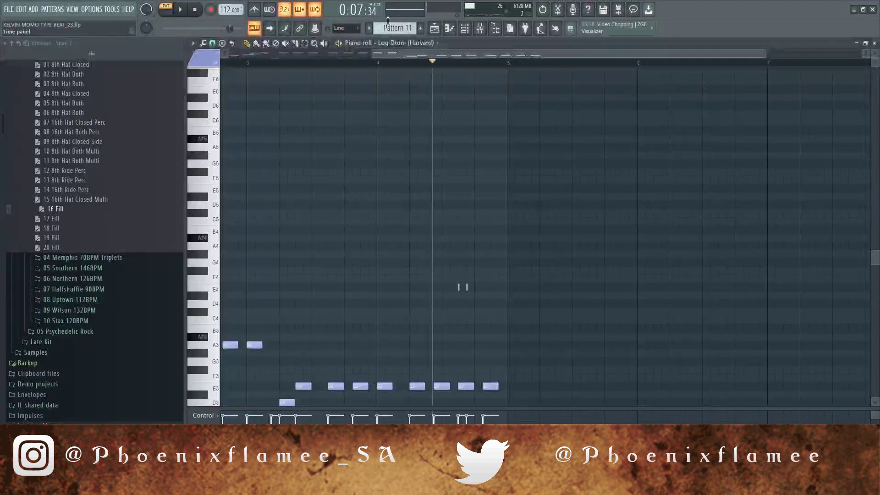
# Return to the playlist and inspect the master track in the mixer
pyautogui.click(435, 28)
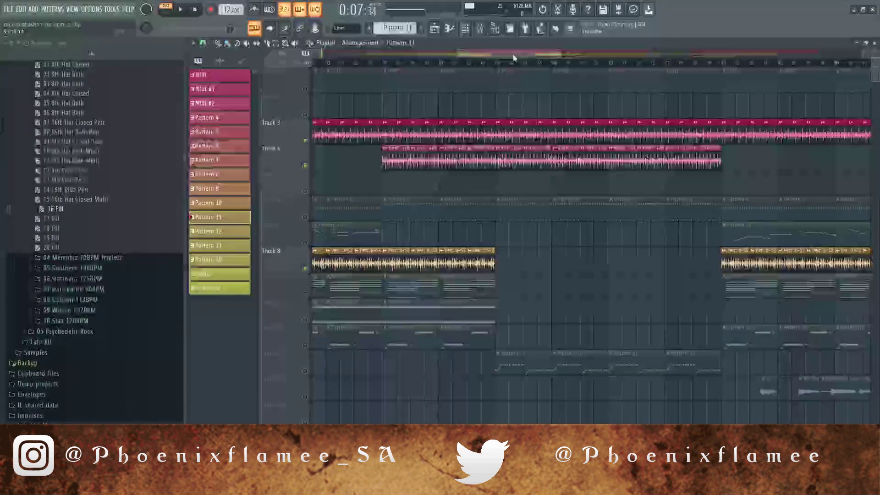
pyautogui.moveTo(506, 54)
pyautogui.mouseDown()
pyautogui.moveTo(474, 56)
pyautogui.moveTo(493, 55)
pyautogui.mouseUp()
pyautogui.click(481, 28)
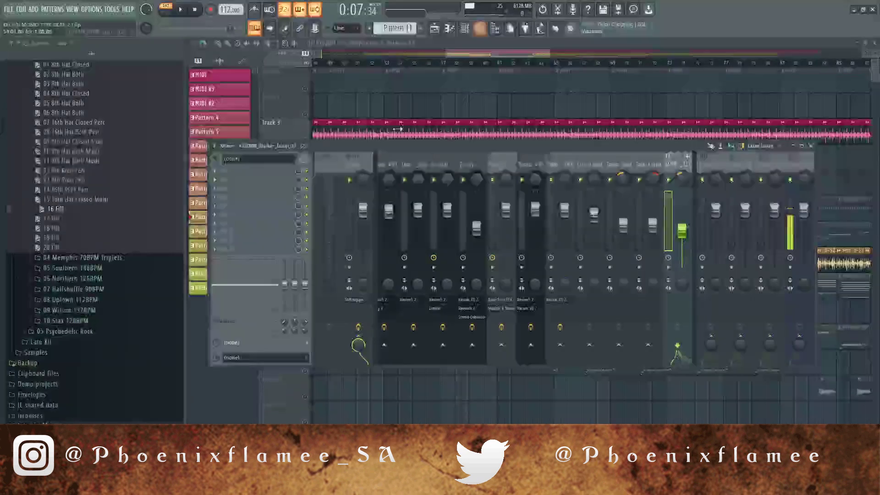
pyautogui.click(358, 164)
pyautogui.click(480, 28)
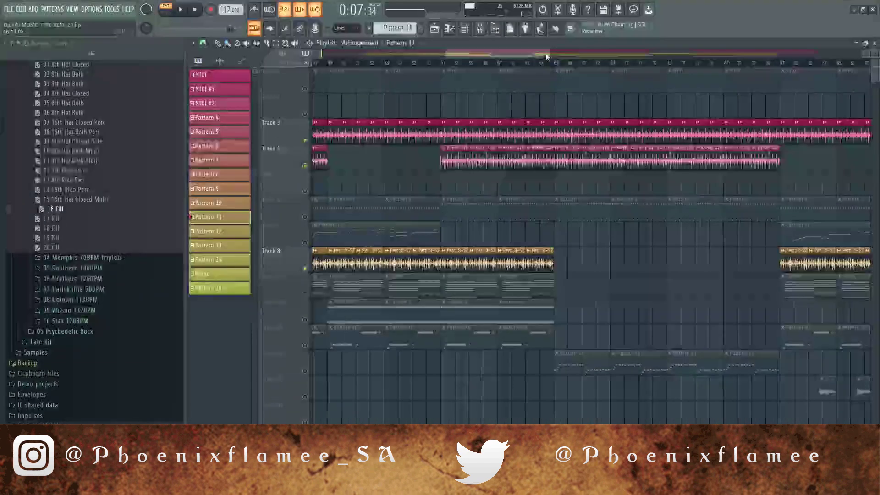
# Play the full arrangement in song mode from bar 57
pyautogui.moveTo(548, 54); pyautogui.dragTo(662, 65)
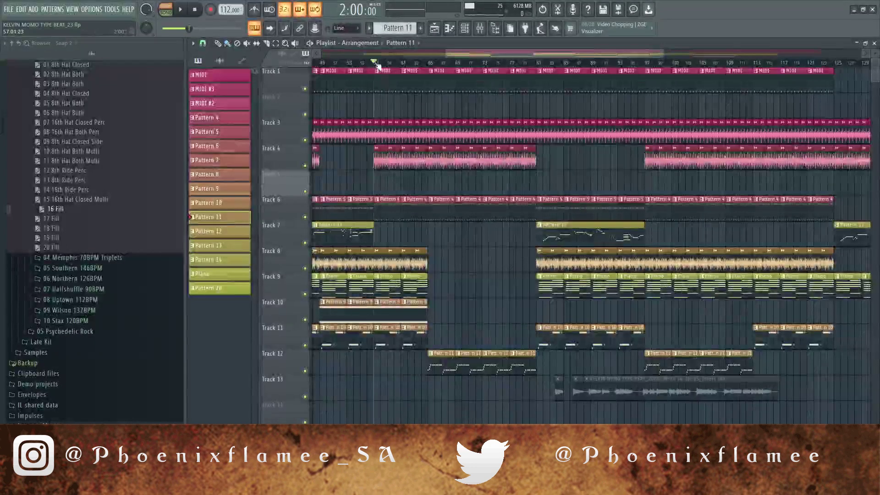
pyautogui.press('space')
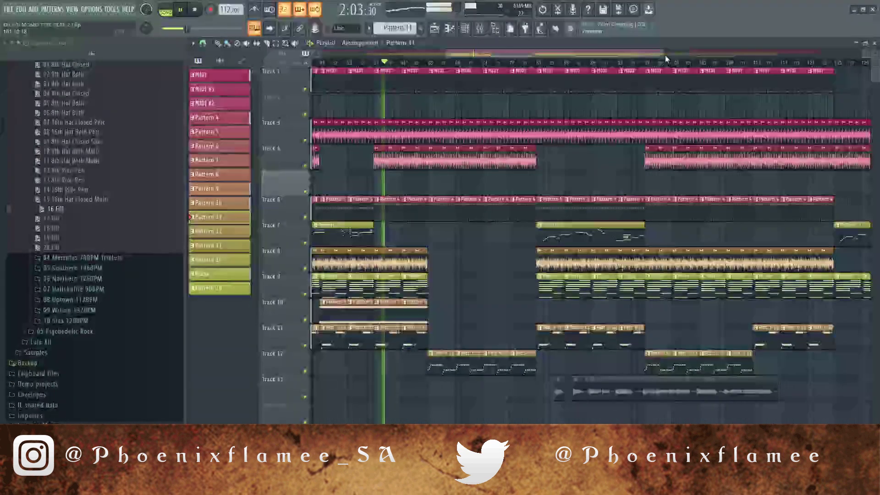
pyautogui.moveTo(664, 56); pyautogui.dragTo(731, 49)
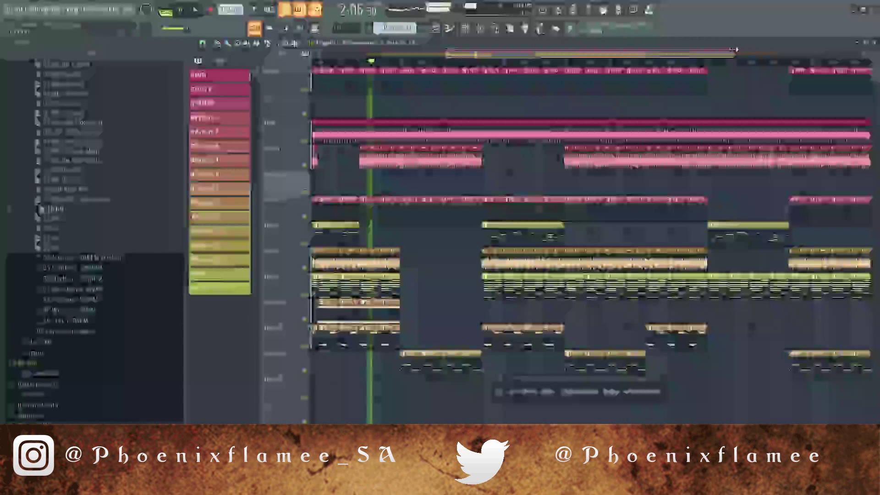